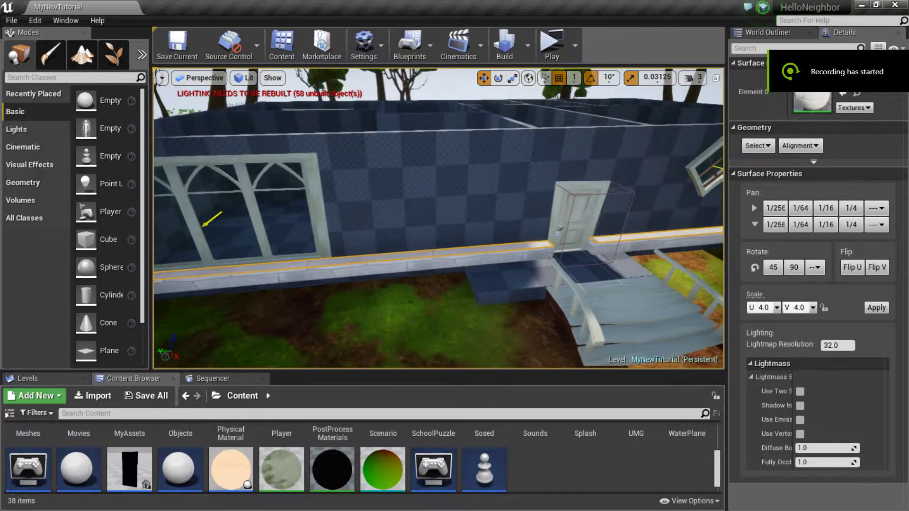
Examine the separate outside wall sections between the large window and the front door, selecting them individually.
right_drag(669, 217, 632, 208)
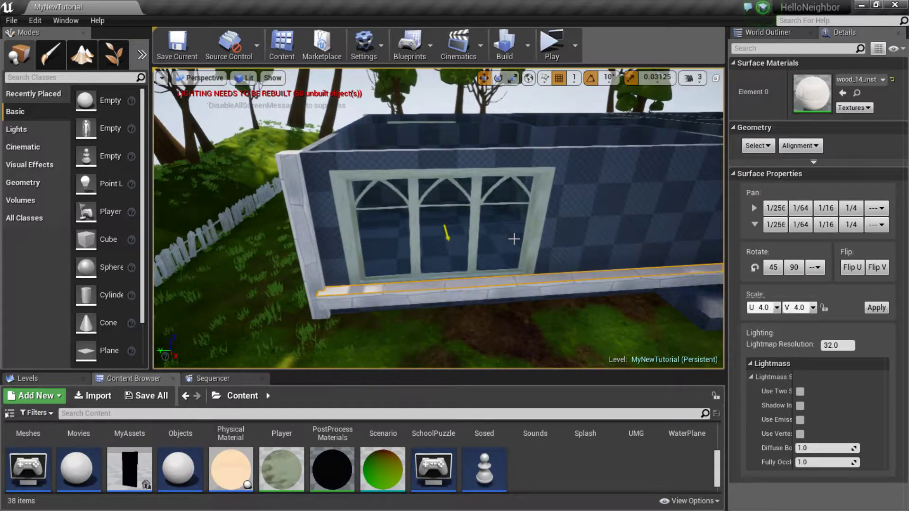
right_drag(513, 239, 592, 205)
scroll(572, 458, up, 2)
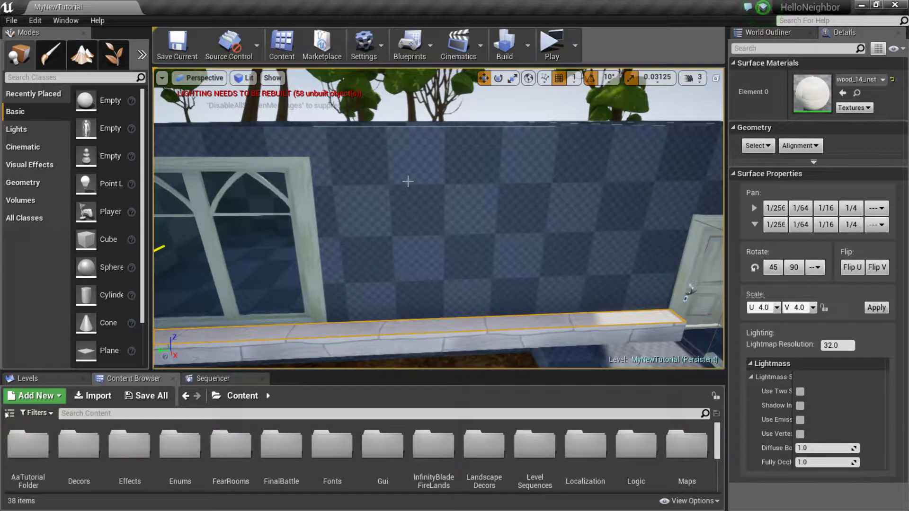
click(463, 196)
click(408, 206)
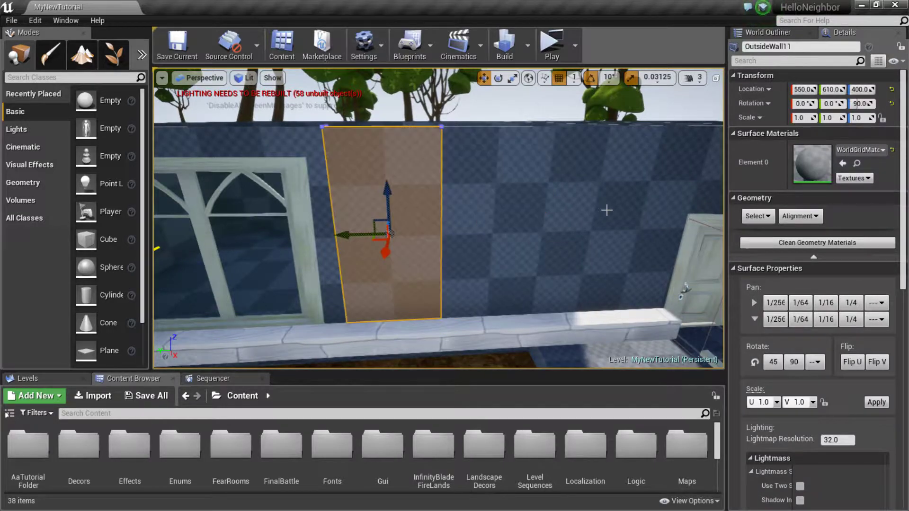
click(637, 209)
click(422, 207)
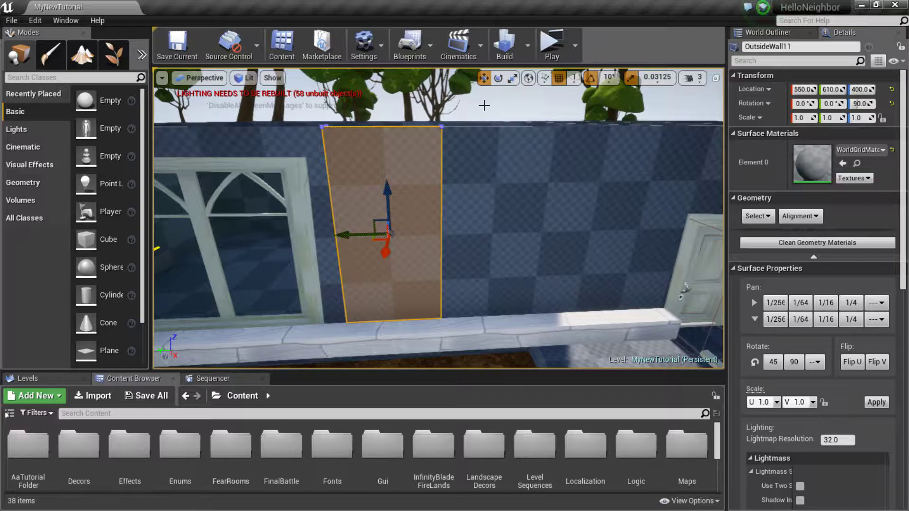
click(534, 175)
click(610, 219)
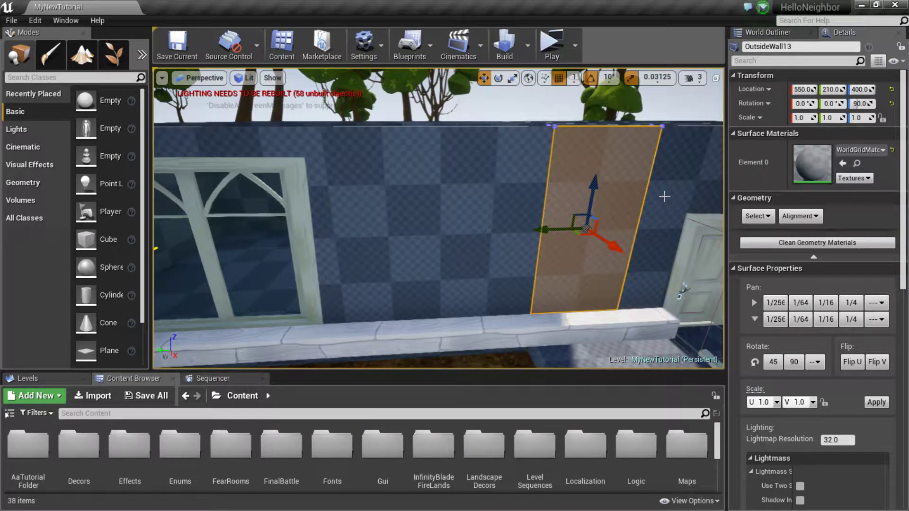
click(362, 205)
click(602, 204)
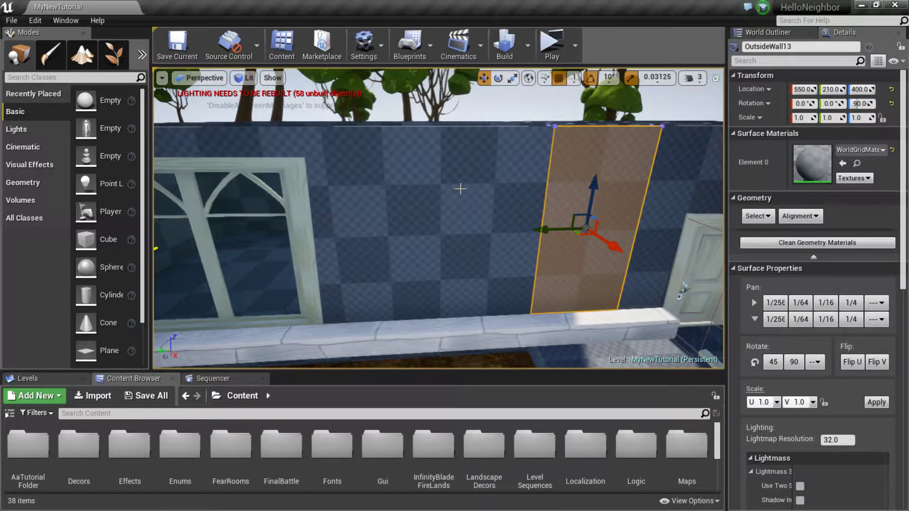
click(460, 190)
click(369, 191)
click(627, 194)
click(511, 220)
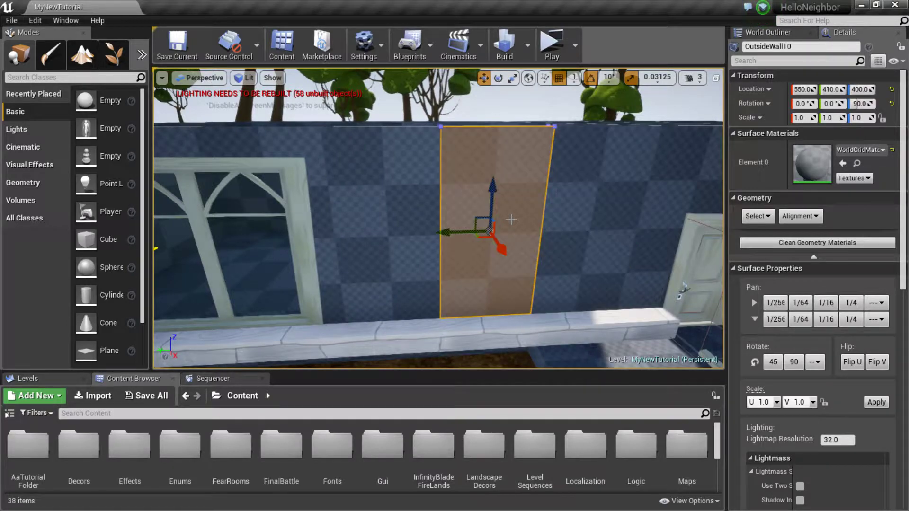
click(394, 197)
click(478, 183)
click(573, 176)
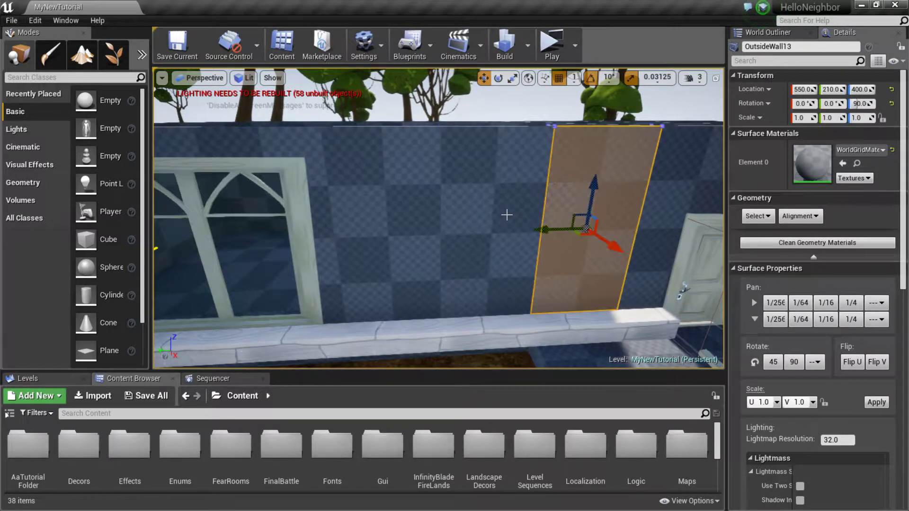
click(413, 207)
click(489, 198)
click(416, 209)
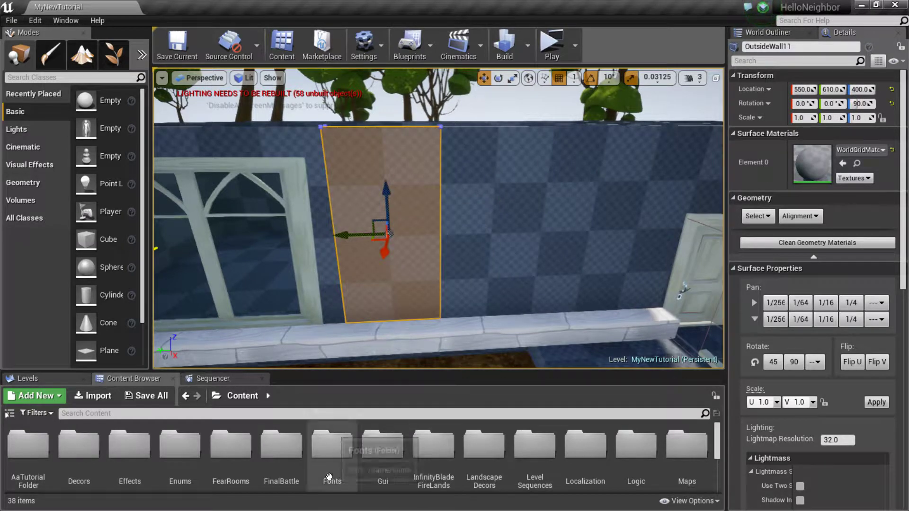
Open the Objects/Materials/instances folder in the Content Browser.
scroll(329, 478, down, 1)
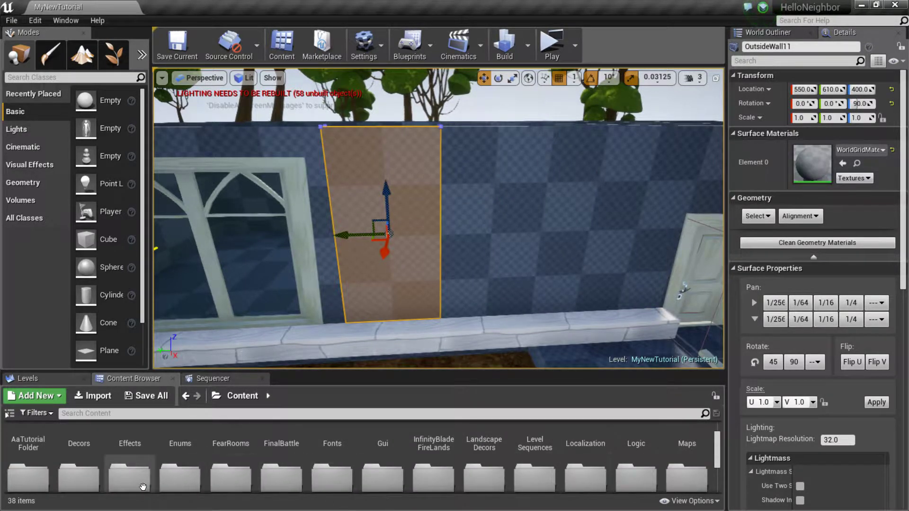
scroll(142, 487, down, 1)
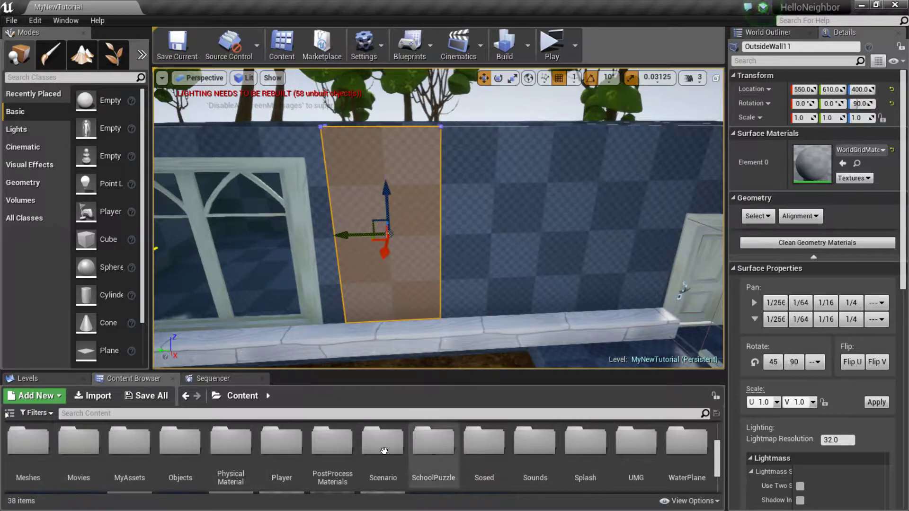
double_click(180, 448)
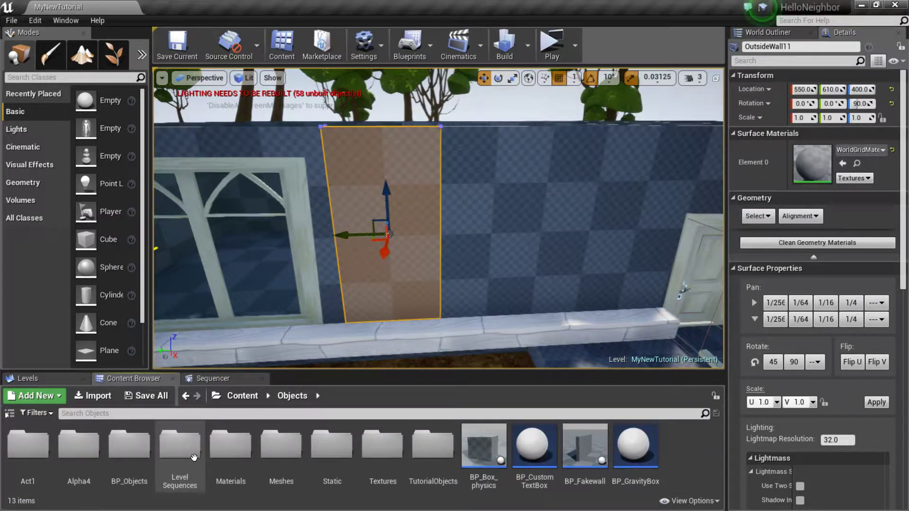
click(151, 459)
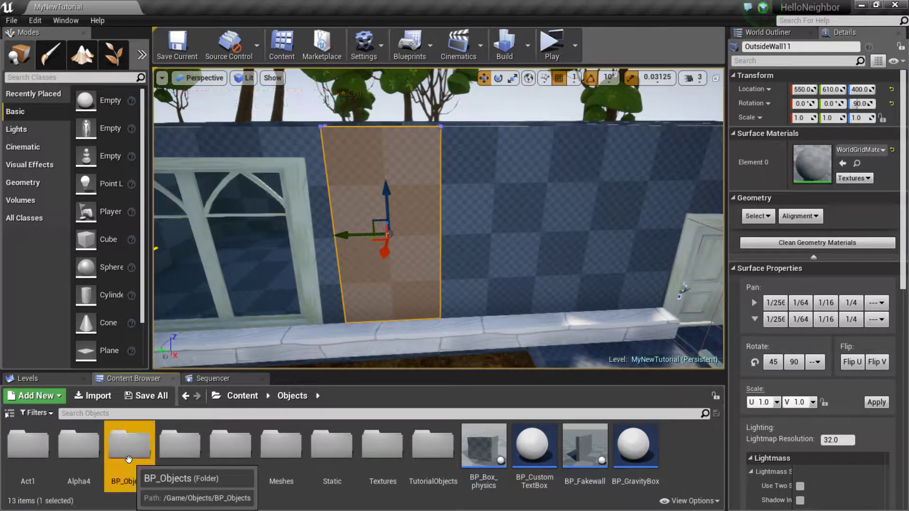
double_click(172, 459)
click(297, 399)
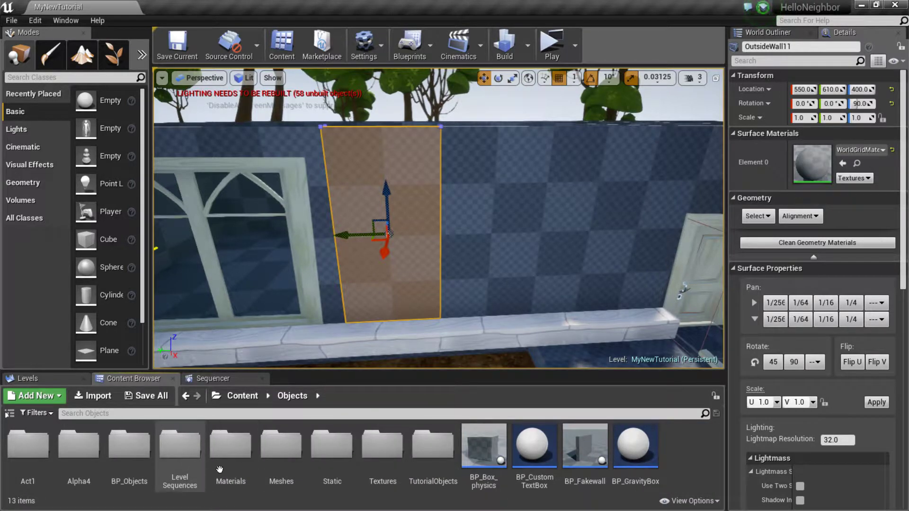
double_click(223, 443)
click(79, 445)
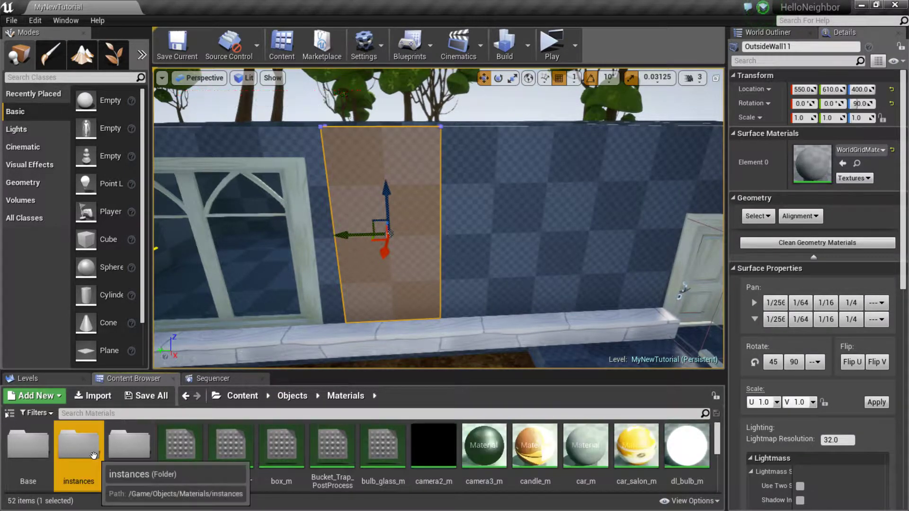
double_click(79, 445)
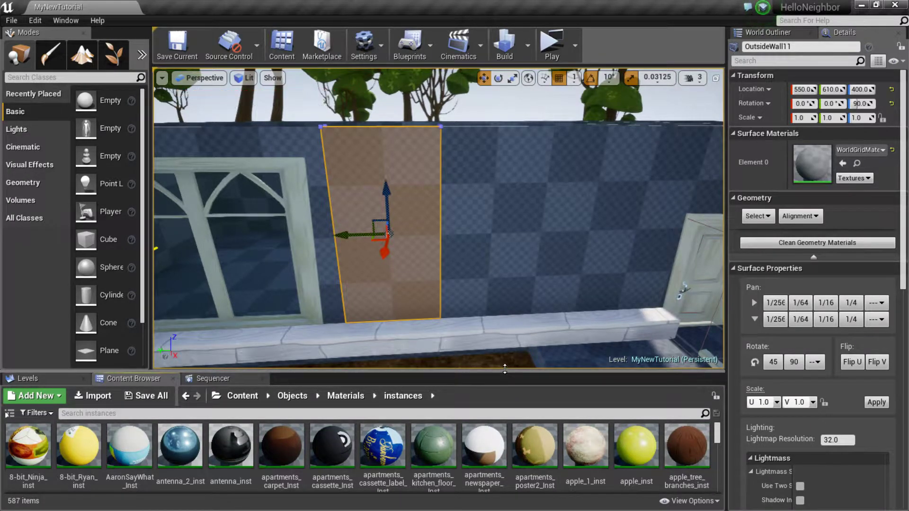
Enlarge the Content Browser and filter the material instances by "brick".
drag(504, 372, 505, 350)
scroll(528, 472, down, 2)
scroll(528, 472, down, 5)
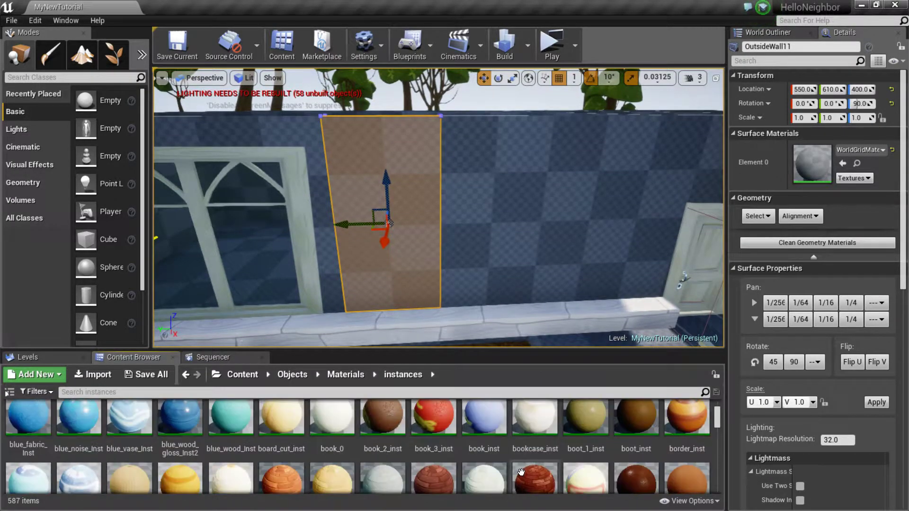
scroll(551, 470, down, 2)
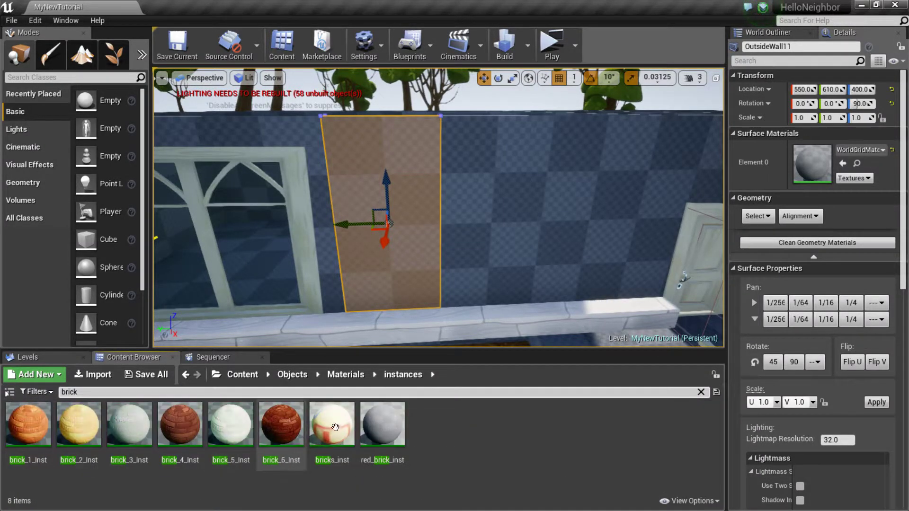
Examine the foundation wall sections under the stone ledge below the window, selecting them individually.
right_drag(423, 296, 424, 318)
key(a)
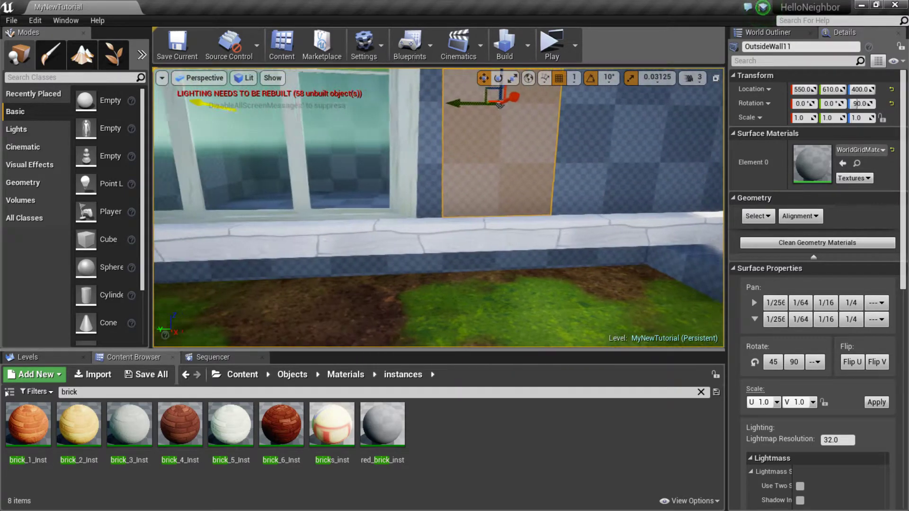
key(d)
right_drag(369, 332, 350, 331)
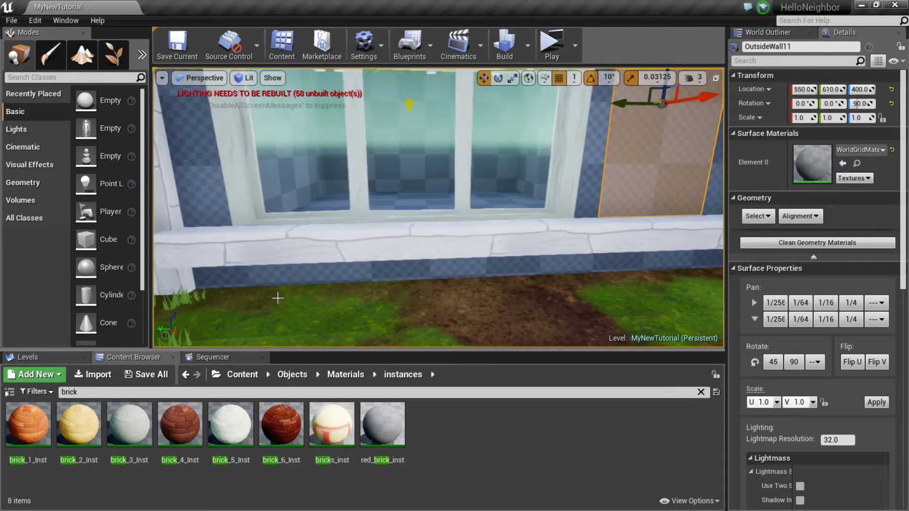
click(330, 284)
click(370, 270)
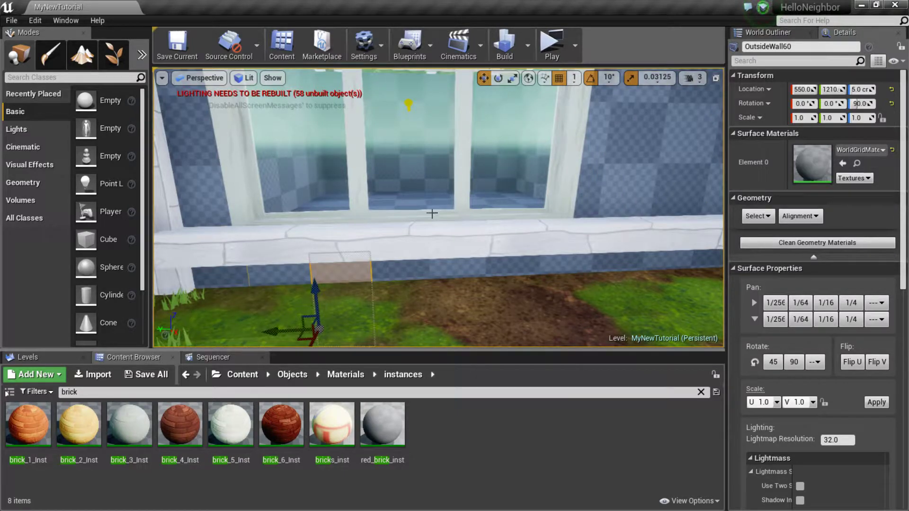
click(251, 273)
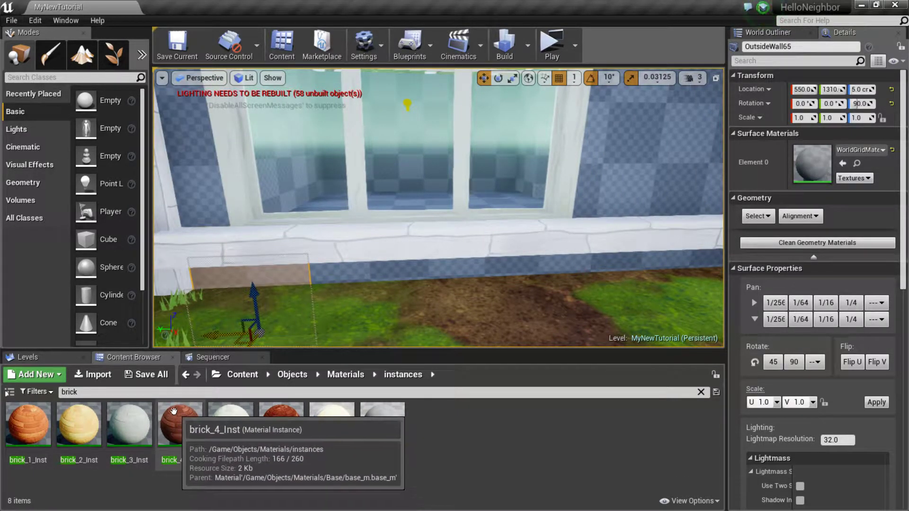
right_drag(215, 231, 258, 232)
click(300, 272)
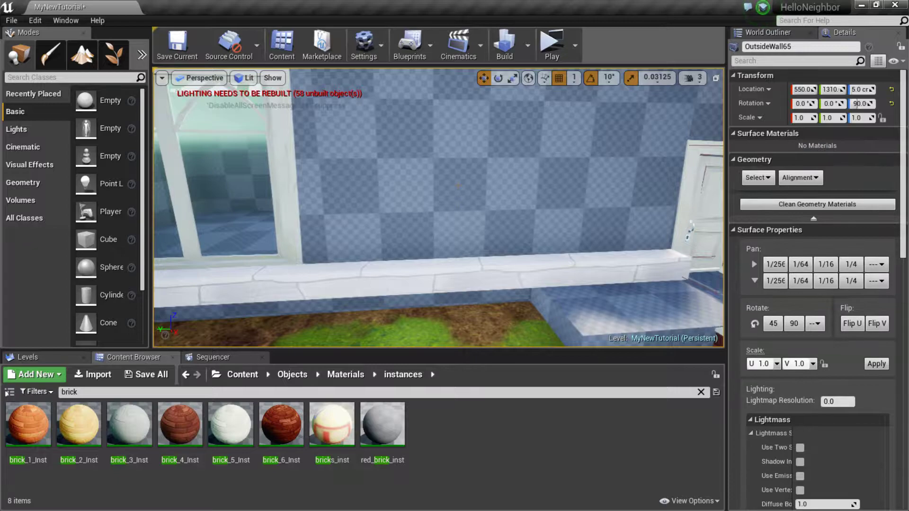
Select the outside wall section directly beside the window, on the side facing the door.
click(446, 236)
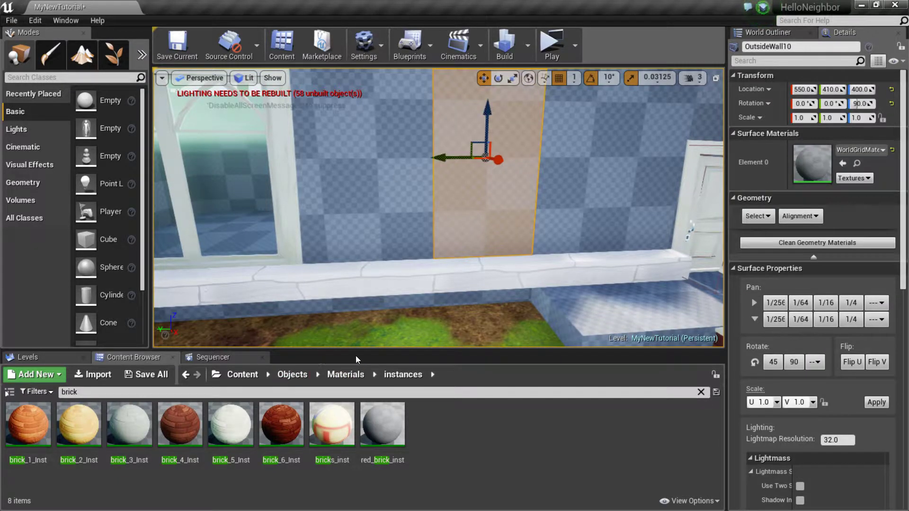
click(470, 320)
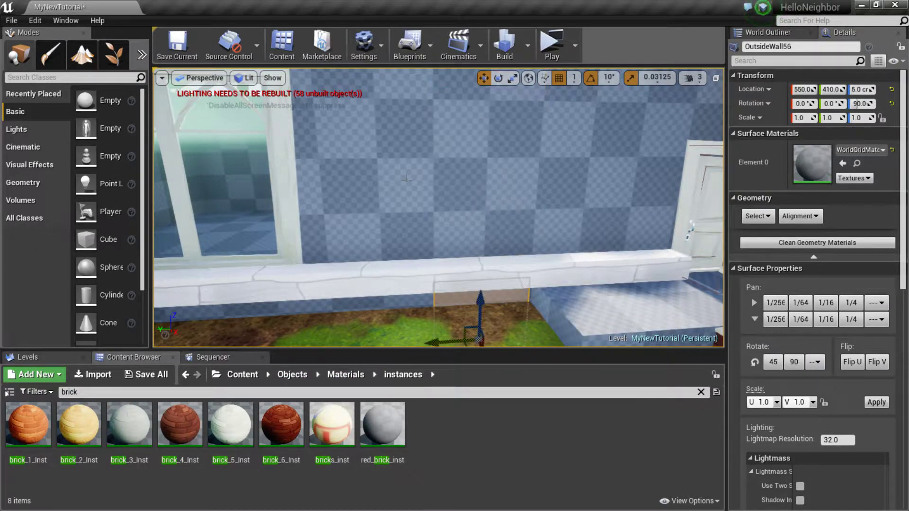
click(459, 201)
click(355, 208)
click(493, 208)
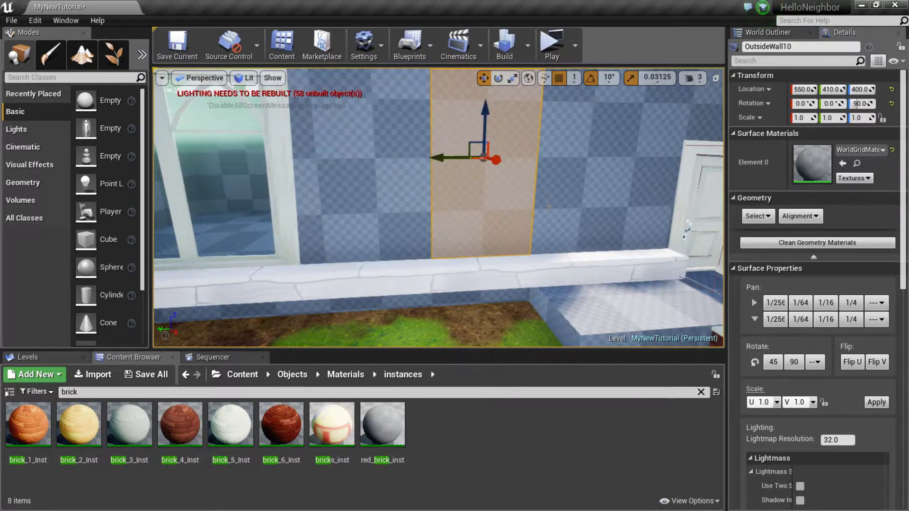
right_drag(548, 206, 472, 199)
click(428, 205)
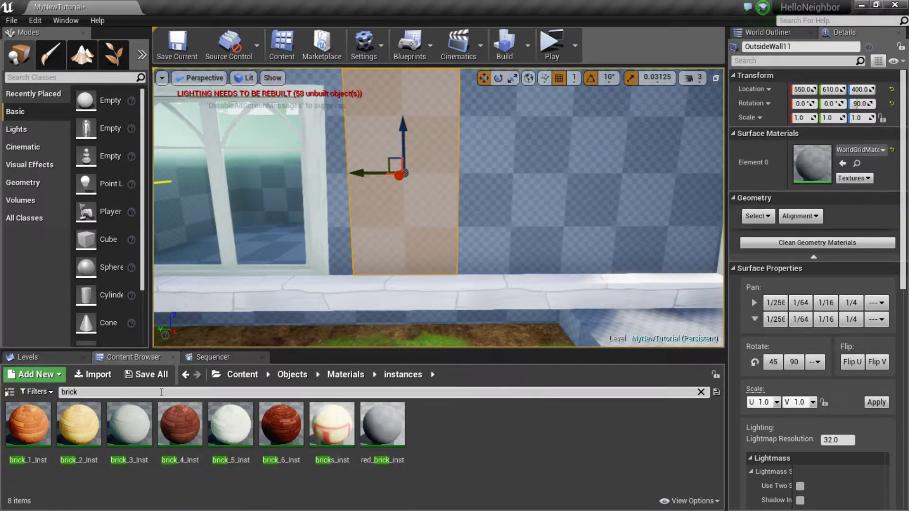
Search the material instances for "wall" and browse the matching materials.
text(w)
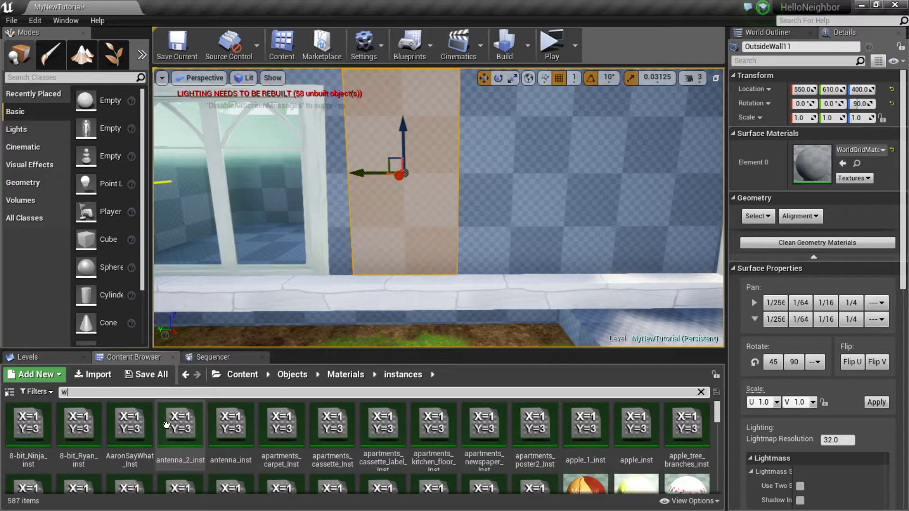
text(all)
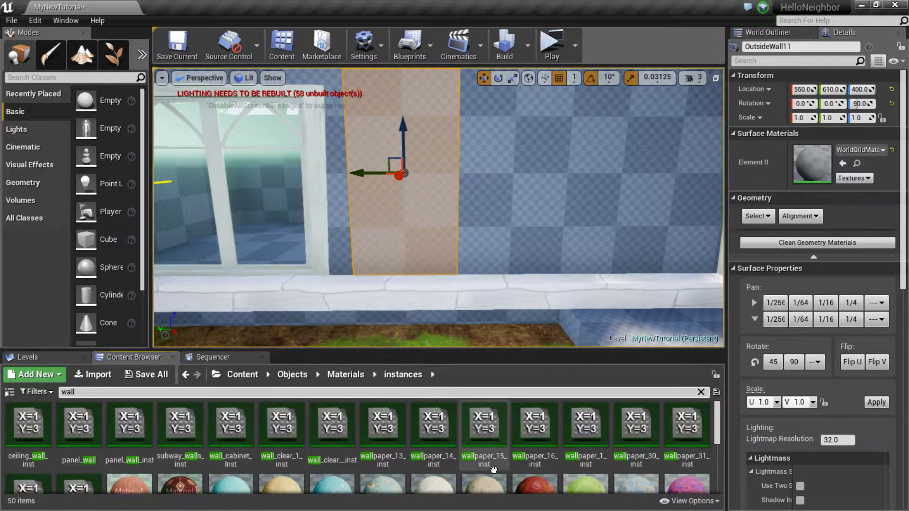
scroll(493, 469, down, 8)
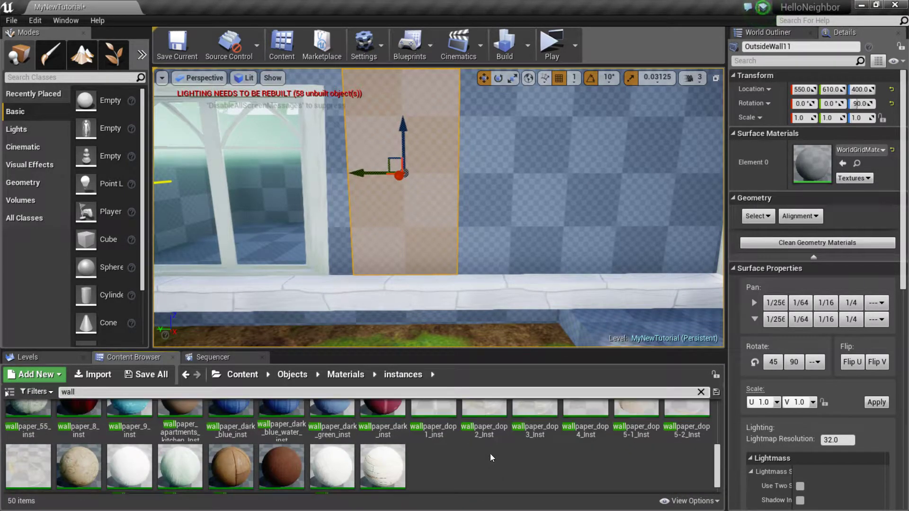
scroll(491, 453, up, 8)
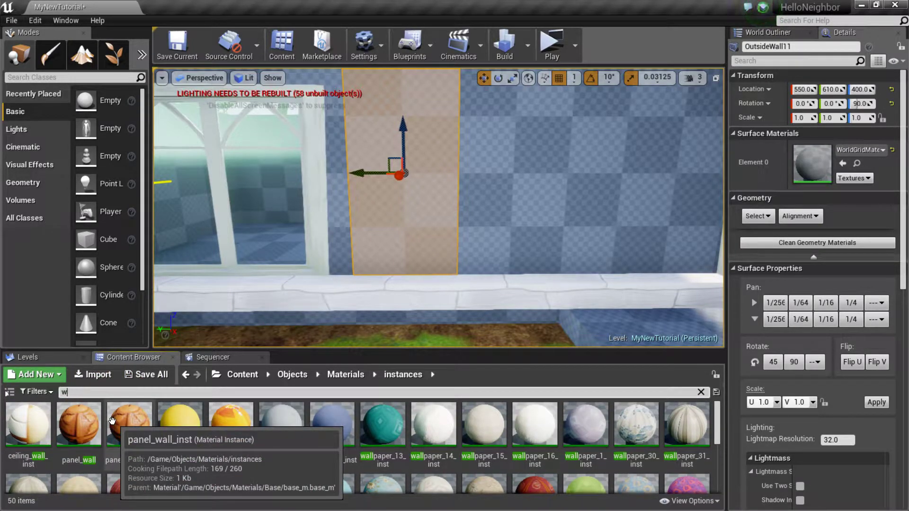
Filter the material instances by "wood" and apply wood_16_inst to the selected wall section beside the window.
text(ood)
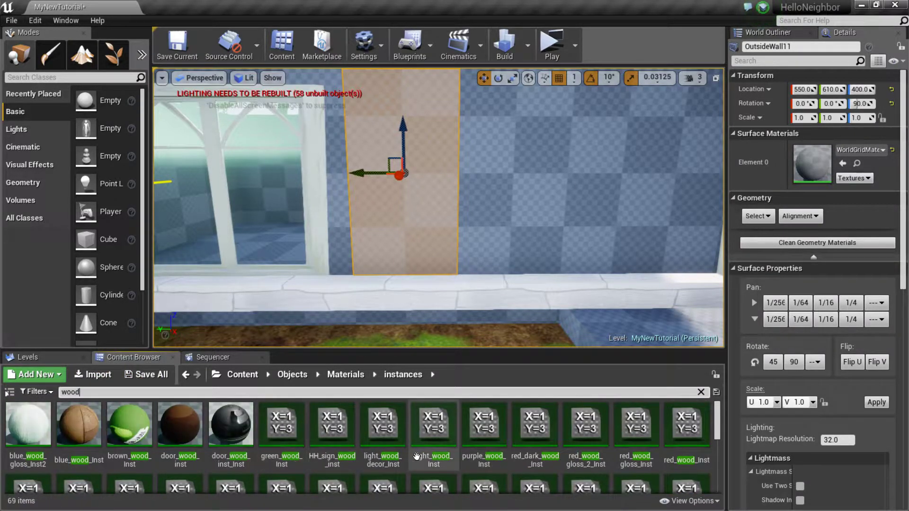
scroll(638, 452, down, 5)
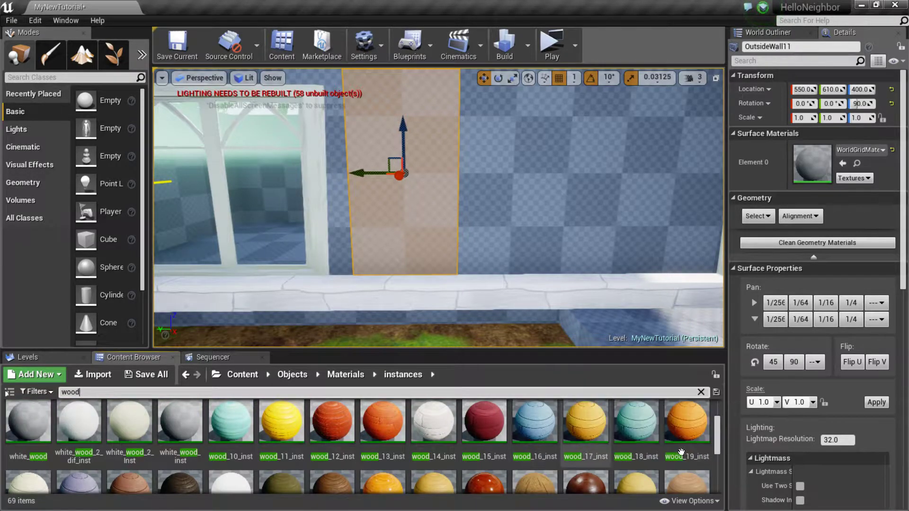
click(534, 440)
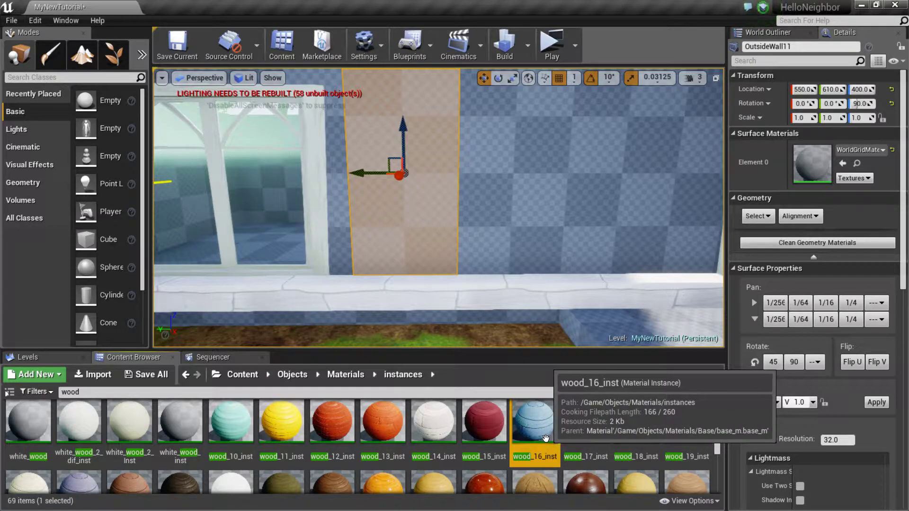
drag(546, 438, 452, 202)
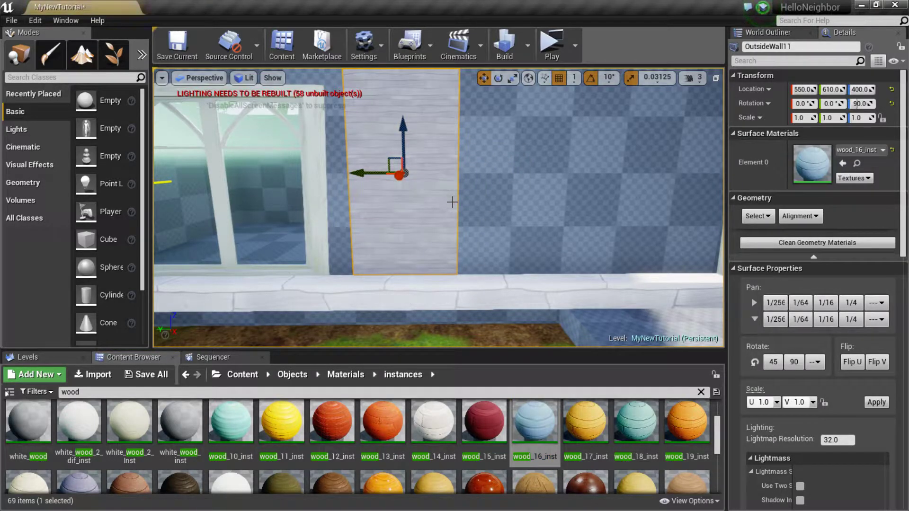
Reselect the wood-textured wall section beside the window and rotate its texture in 45 and 90 degree increments until the planks run horizontally again.
mouse_move(452, 202)
right_down()
mouse_move(447, 190)
mouse_move(447, 199)
right_up()
key(w)
click(482, 246)
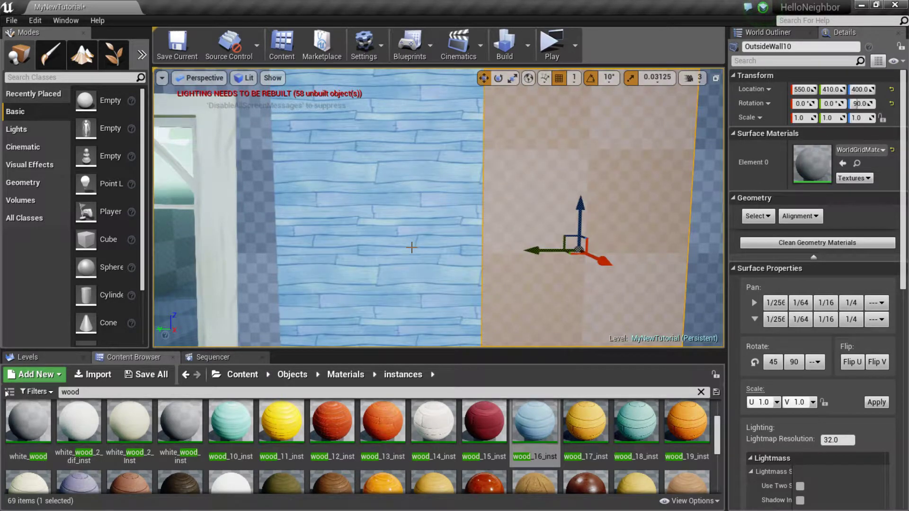
click(411, 246)
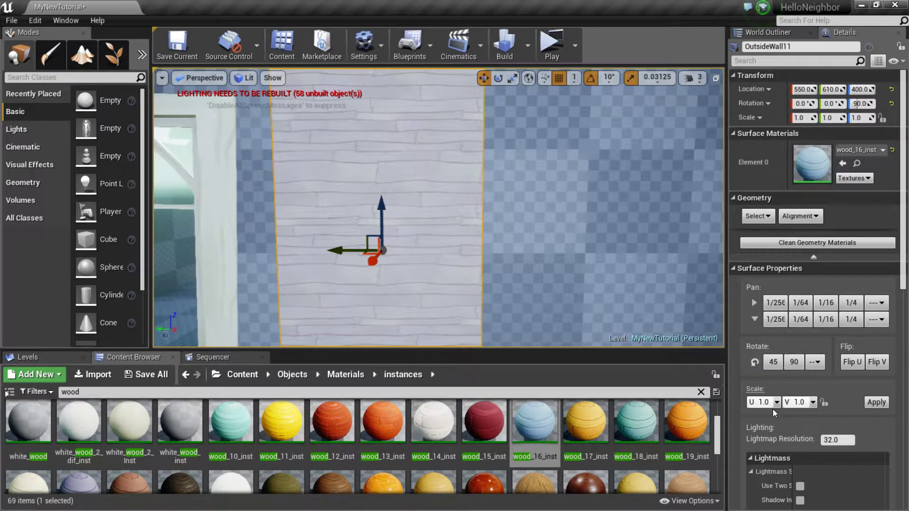
click(776, 367)
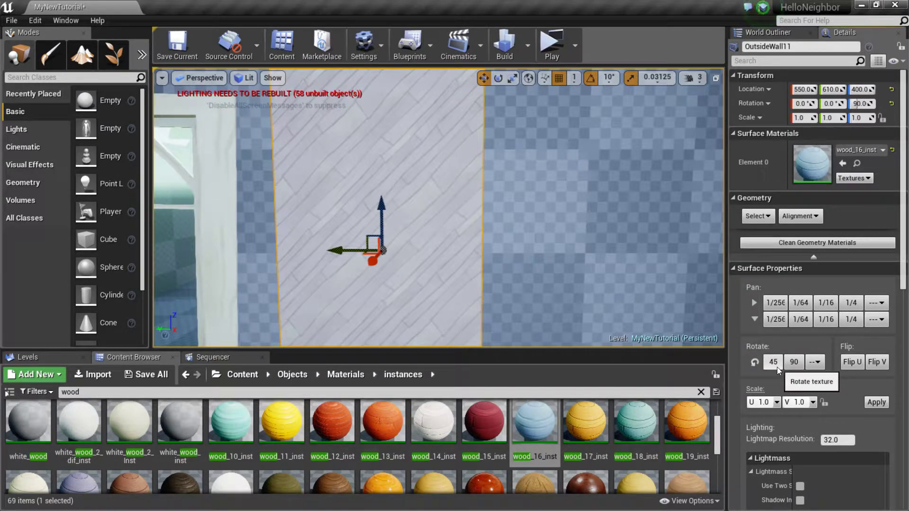
click(776, 366)
click(777, 366)
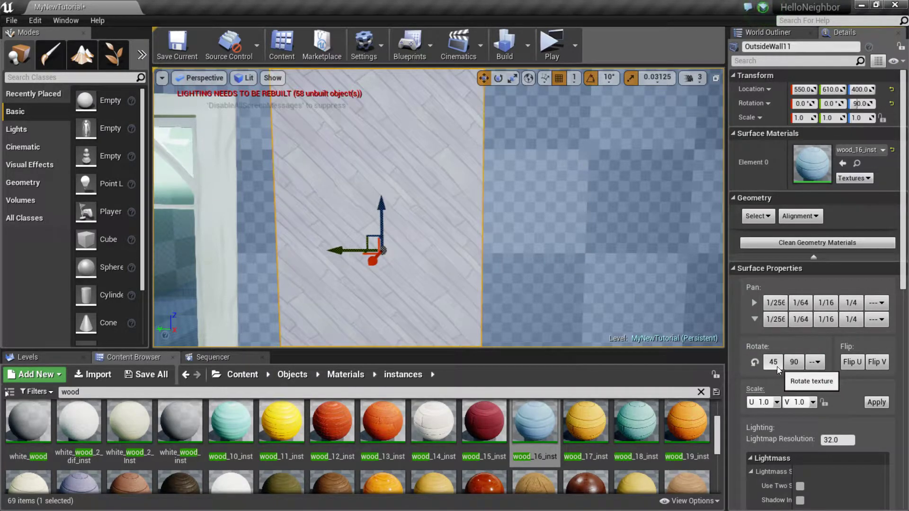
click(776, 367)
click(791, 362)
click(791, 363)
click(791, 363)
click(791, 363)
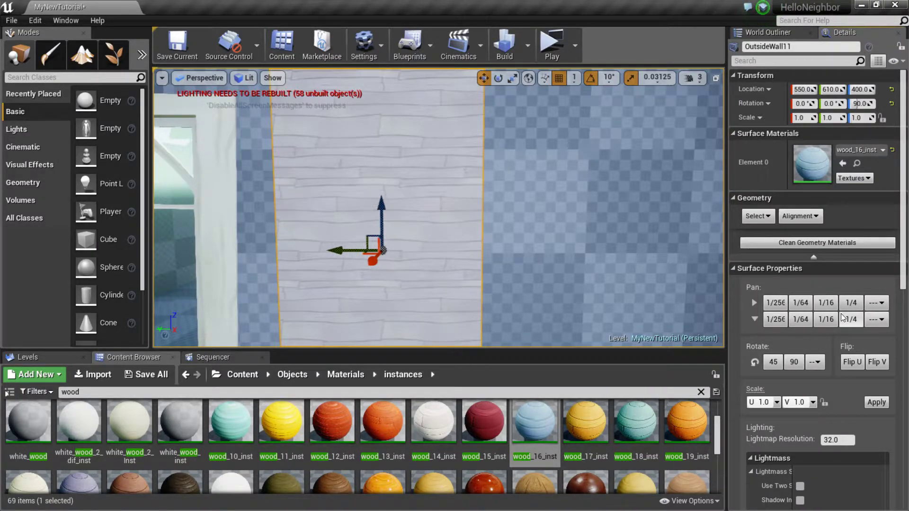
Pan the selected wall section's texture in 1/256 increments along U and V.
click(769, 303)
click(770, 303)
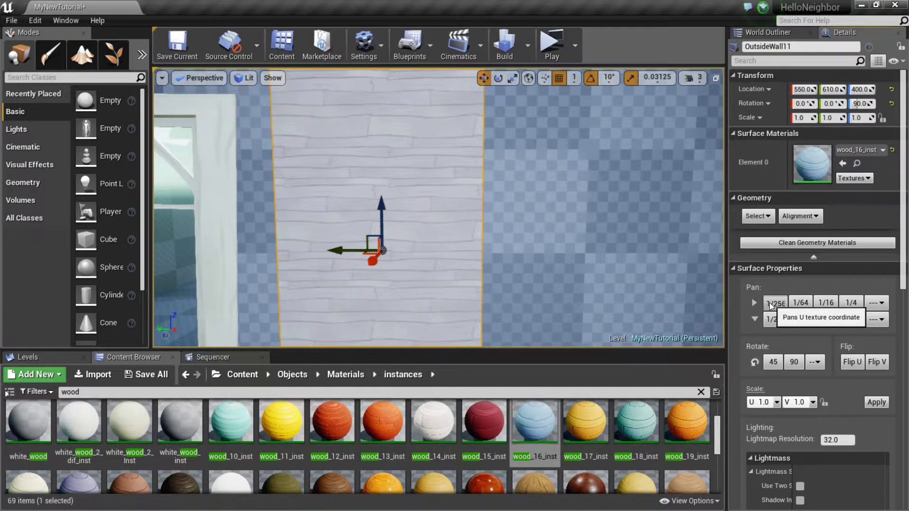
click(769, 306)
click(776, 322)
click(776, 321)
click(776, 322)
click(777, 322)
click(776, 322)
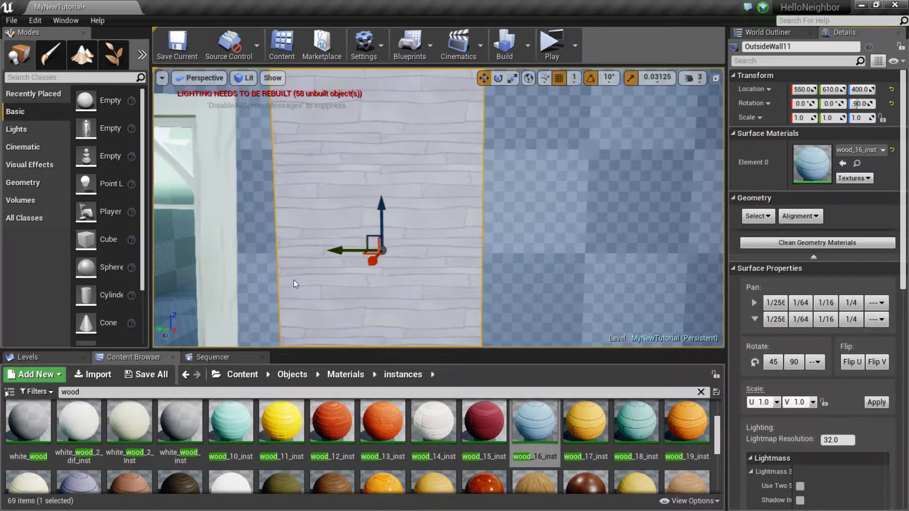
Scale the wall section's wood texture to U 2.0 and V 2.0, keeping that section selected.
click(759, 401)
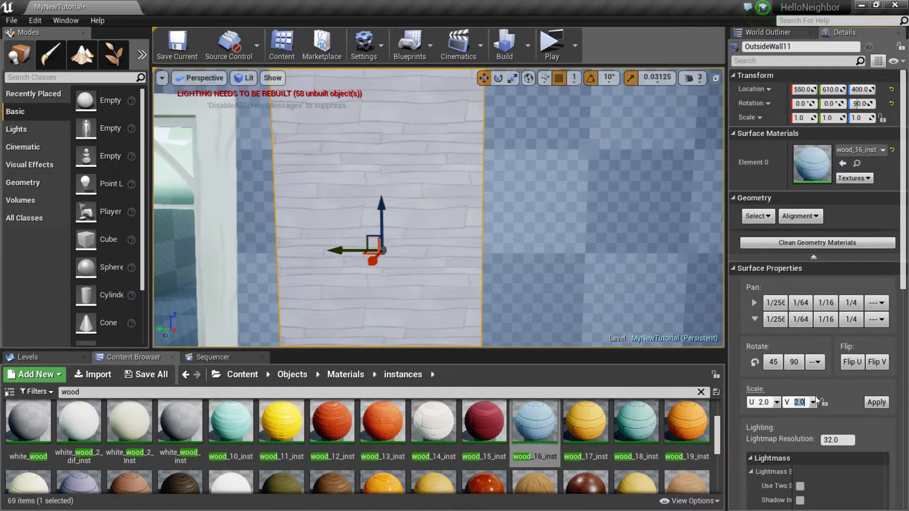
click(869, 402)
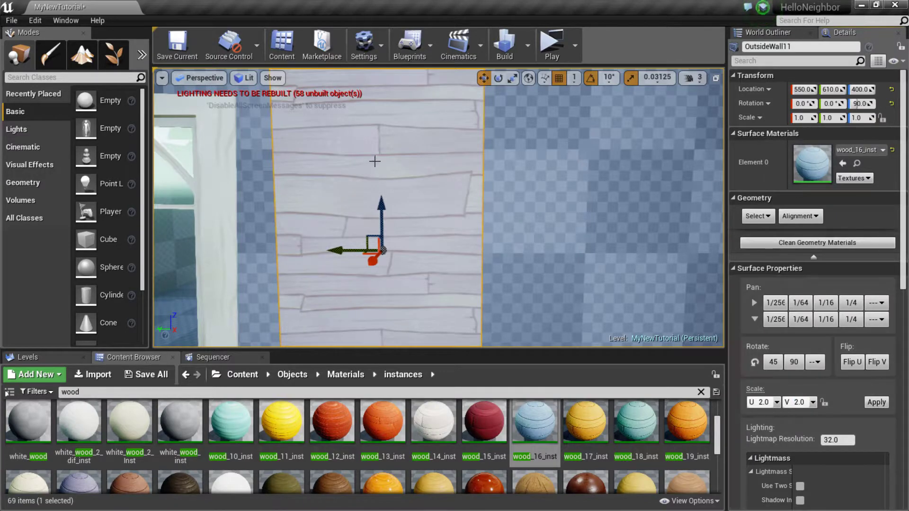
click(563, 223)
right_drag(486, 215, 458, 205)
click(433, 221)
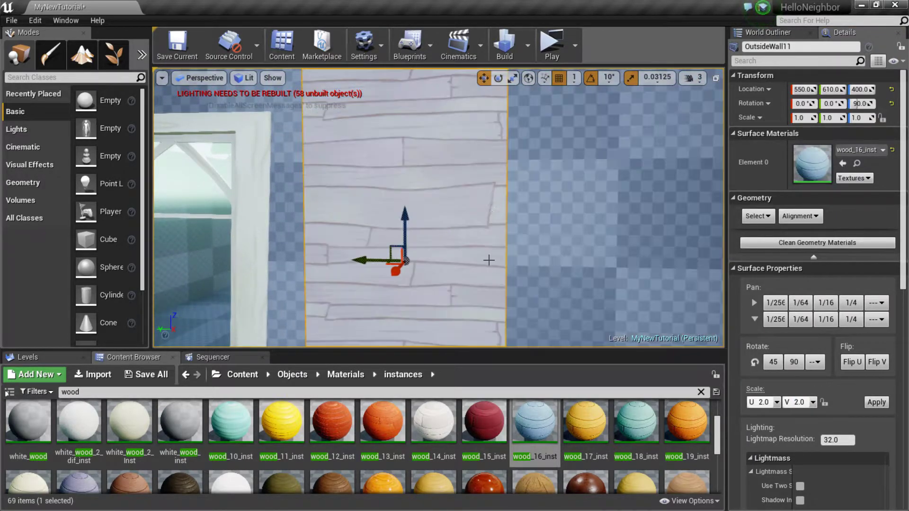
Copy the wood-textured wall section and select the three untextured sections from there to the door together.
right_drag(461, 237, 492, 255)
right_drag(549, 222, 467, 246)
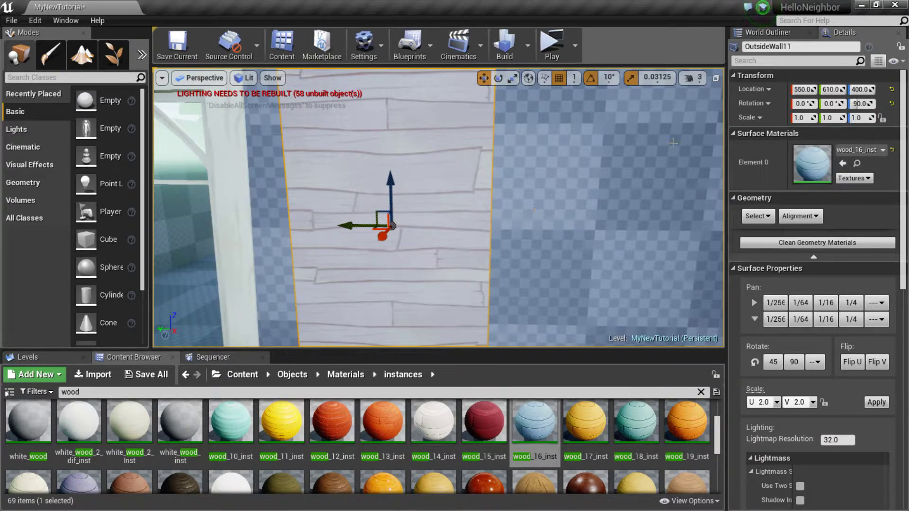
right_drag(612, 265, 622, 255)
click(578, 256)
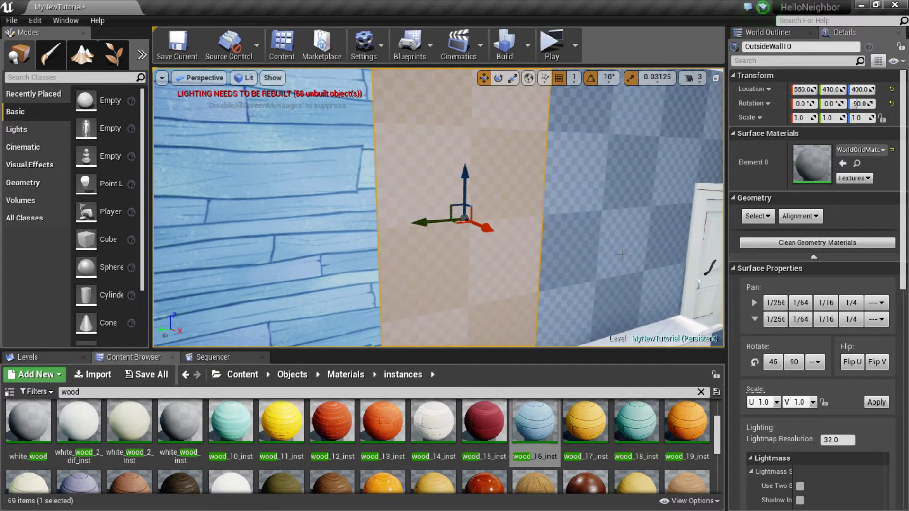
ctrl+click(600, 200)
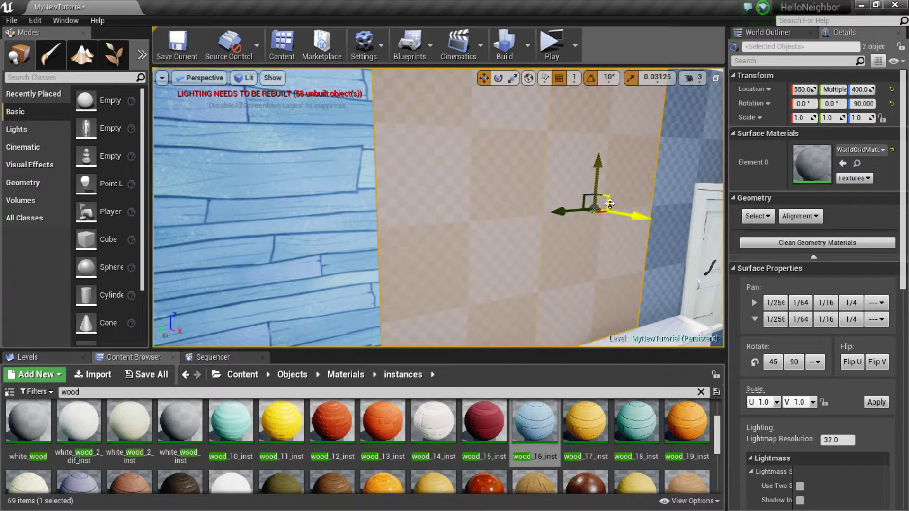
ctrl+click(681, 161)
right_drag(620, 266, 638, 261)
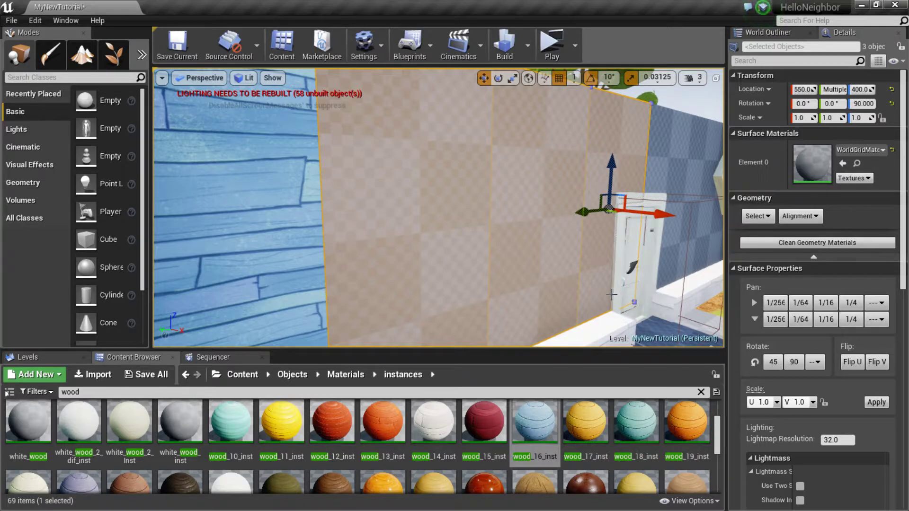
Paste the copied wood surface onto the three selected wall sections and delete the duplicate wall brush.
key(ctrl+z)
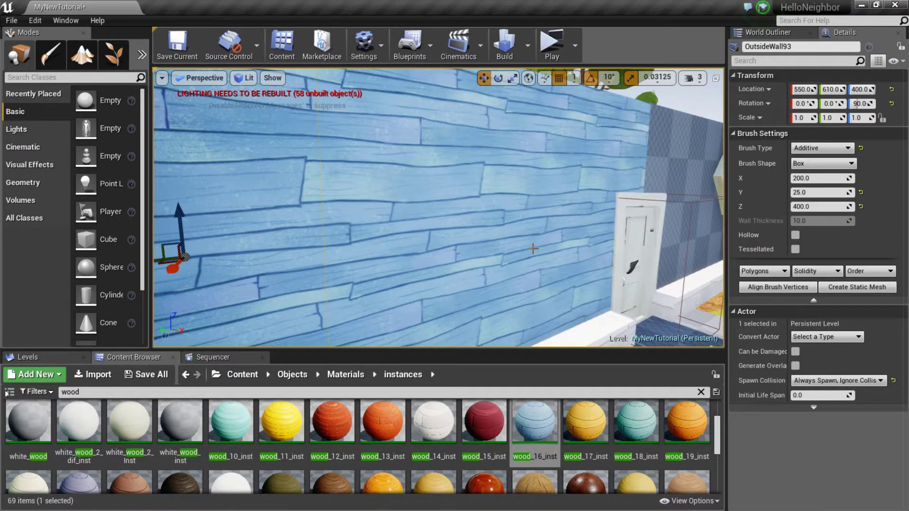
right_drag(532, 249, 498, 249)
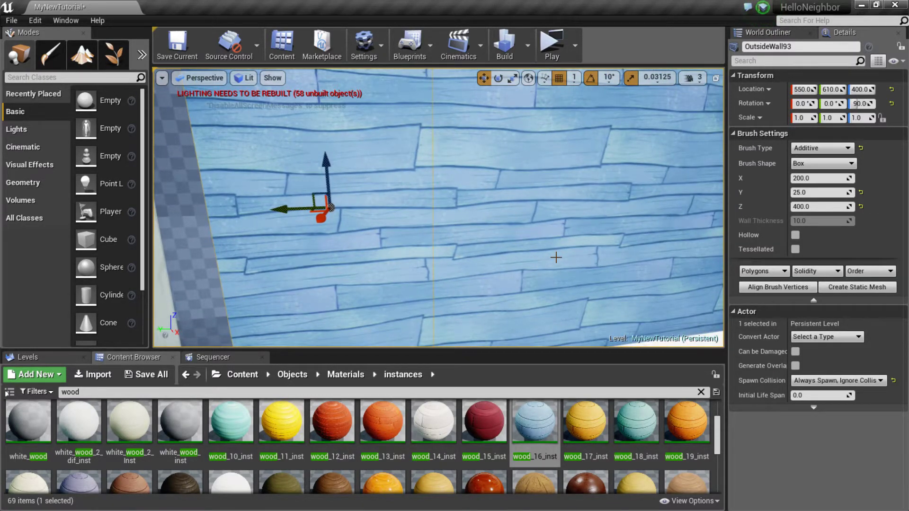
scroll(555, 257, down, 5)
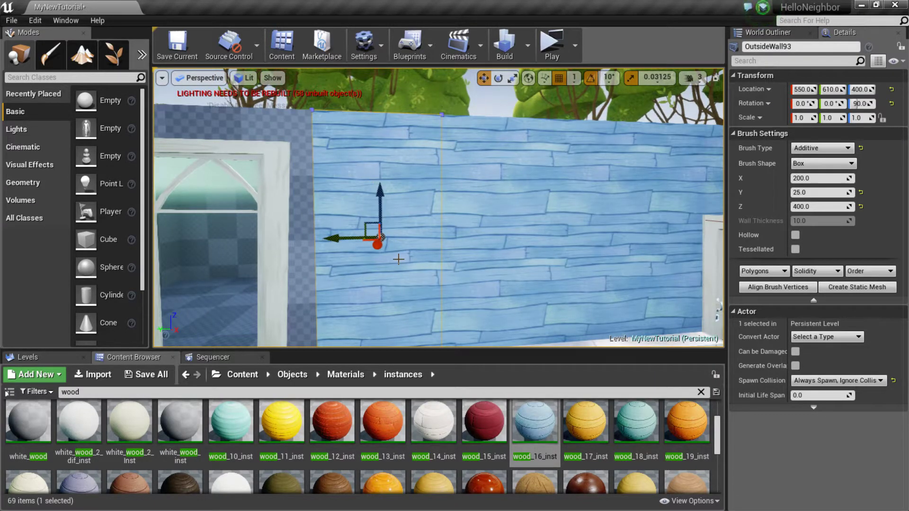
key(Escape)
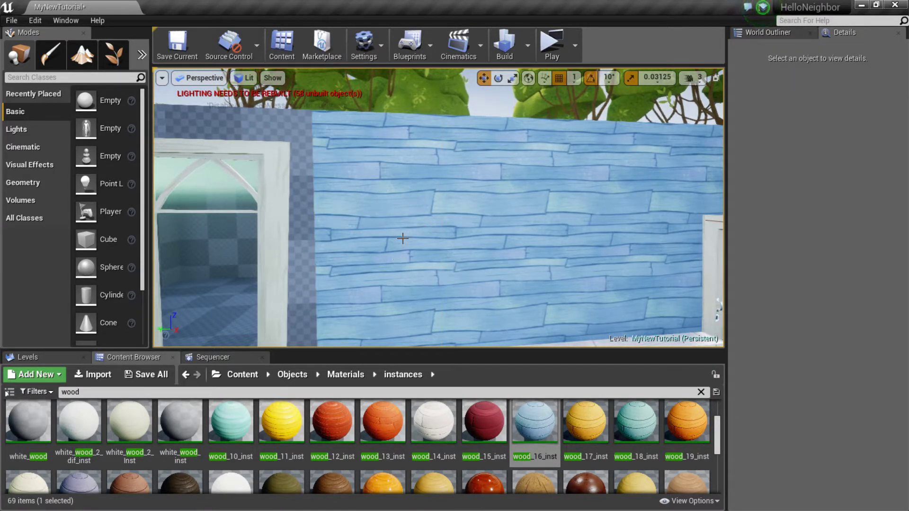
click(399, 245)
mouse_move(437, 296)
right_down()
mouse_move(441, 243)
mouse_move(367, 201)
right_up()
Undo the deletion of the duplicate brush and the paste onto the three wall sections.
key(ctrl+z)
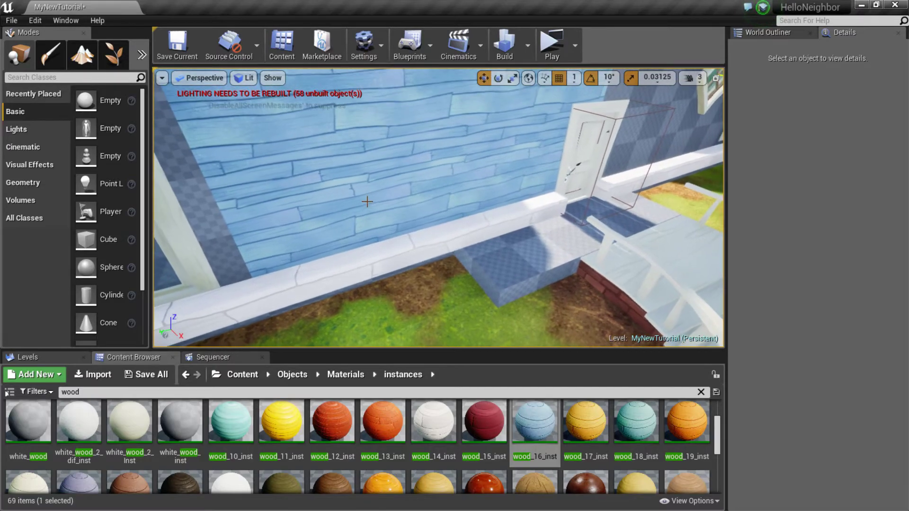
key(ctrl+z)
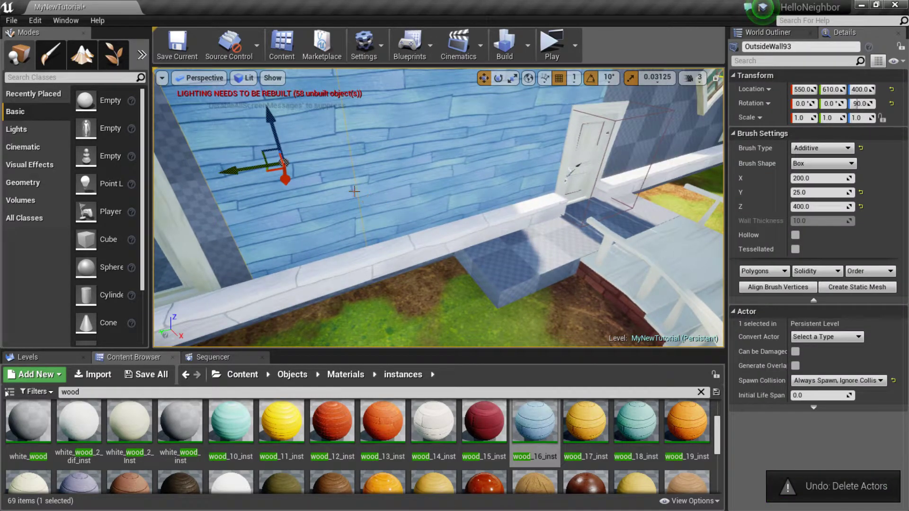
key(ctrl+z)
right_drag(354, 191, 350, 179)
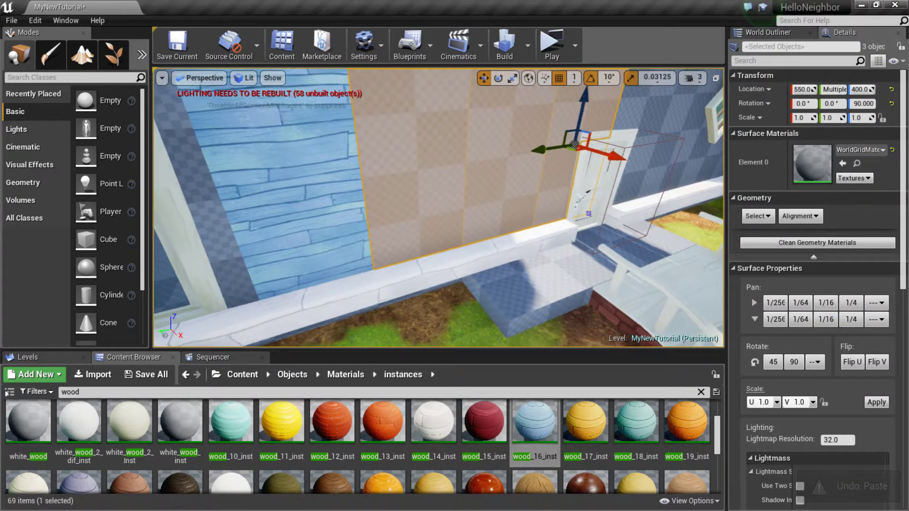
right_drag(467, 168, 466, 167)
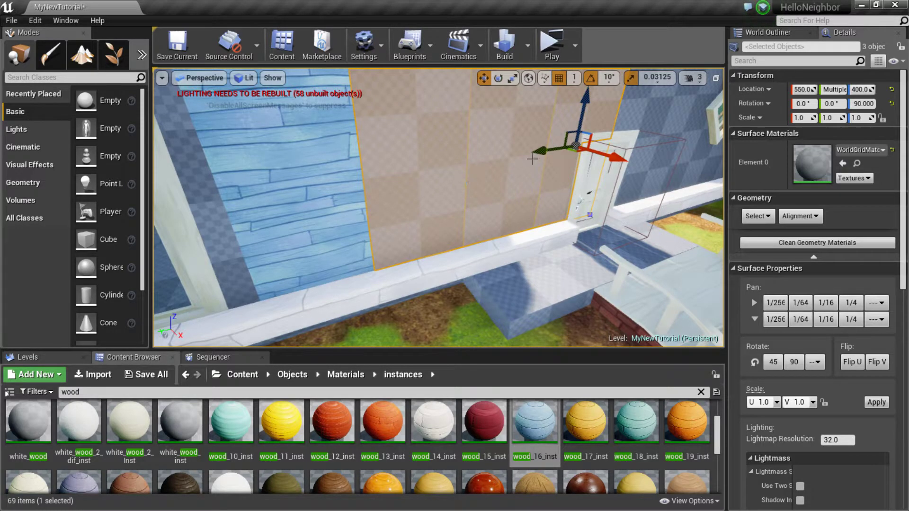
Paste the wood surface onto the three selected wall sections, pull the duplicate brush outward to X 667 and delete it.
key(ctrl+z)
mouse_move(298, 203)
mouse_down()
mouse_move(298, 240)
mouse_move(268, 244)
mouse_up()
key(a)
right_drag(267, 244, 312, 242)
key(s)
right_drag(448, 227, 448, 226)
key(d)
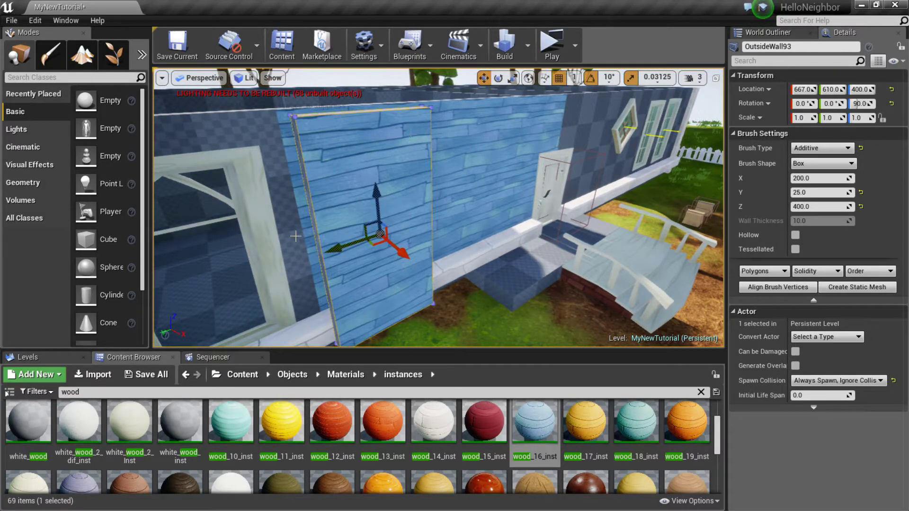
key(Delete)
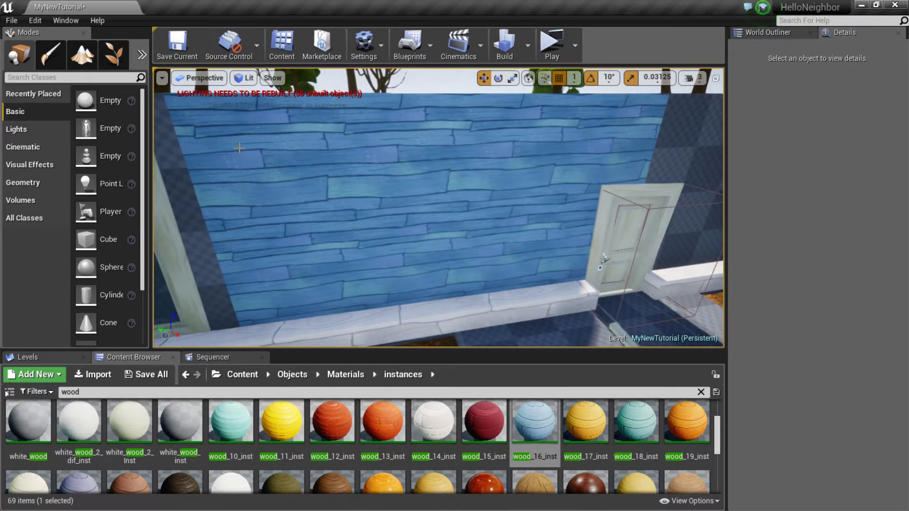
Copy the textured wall section beside the window and paste its wood surface onto the adjoining section around the window's near end.
click(280, 213)
right_drag(279, 213, 229, 220)
key(w)
key(s)
key(a)
key(a)
right_drag(358, 162, 331, 163)
click(580, 239)
click(443, 165)
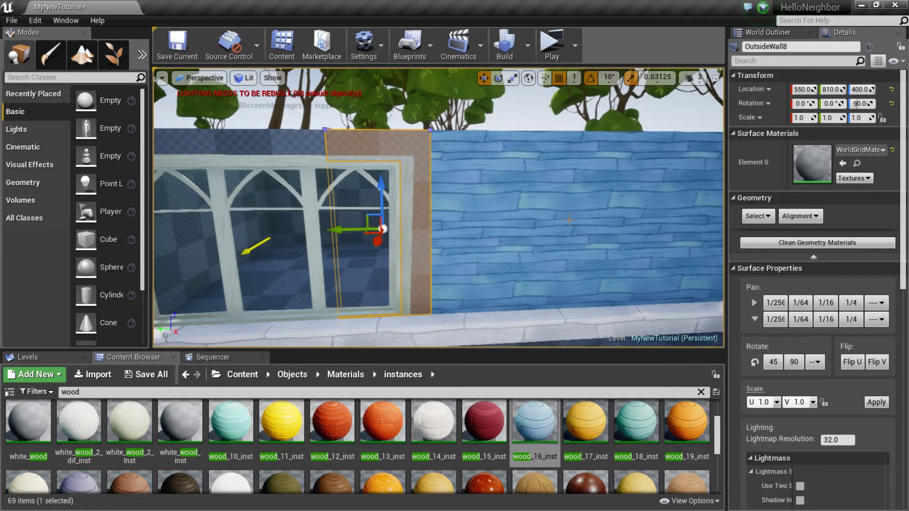
click(501, 269)
Copy the newly textured section at the window and paste its wood surface onto the wall section on the far side of the door.
click(354, 153)
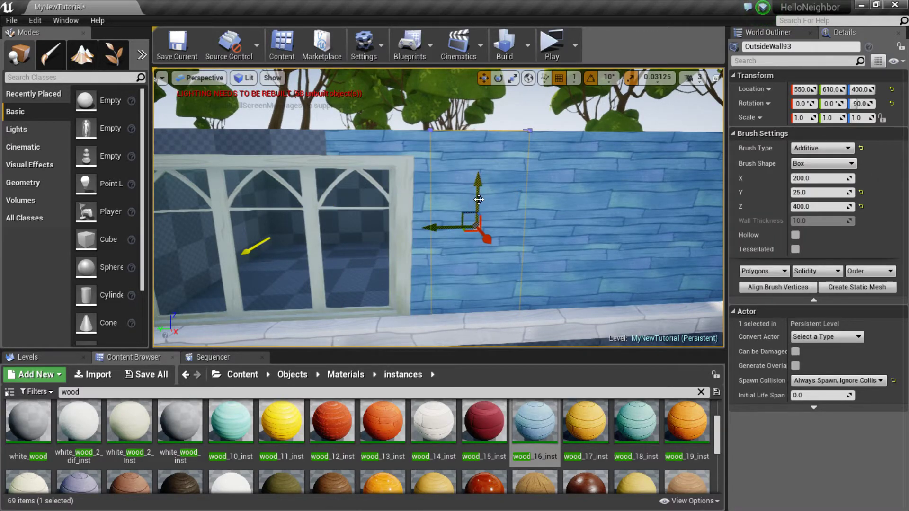
right_drag(376, 170, 367, 168)
key(ctrl+z)
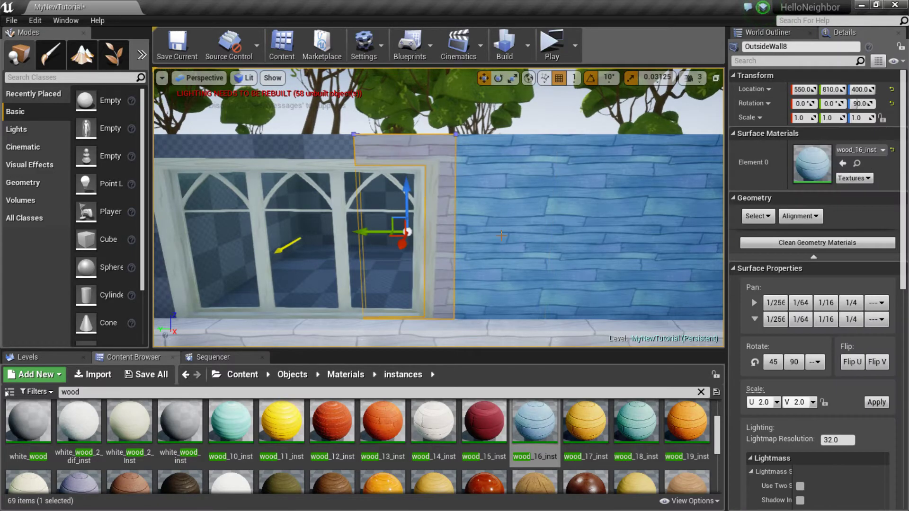
right_drag(501, 236, 542, 237)
click(542, 163)
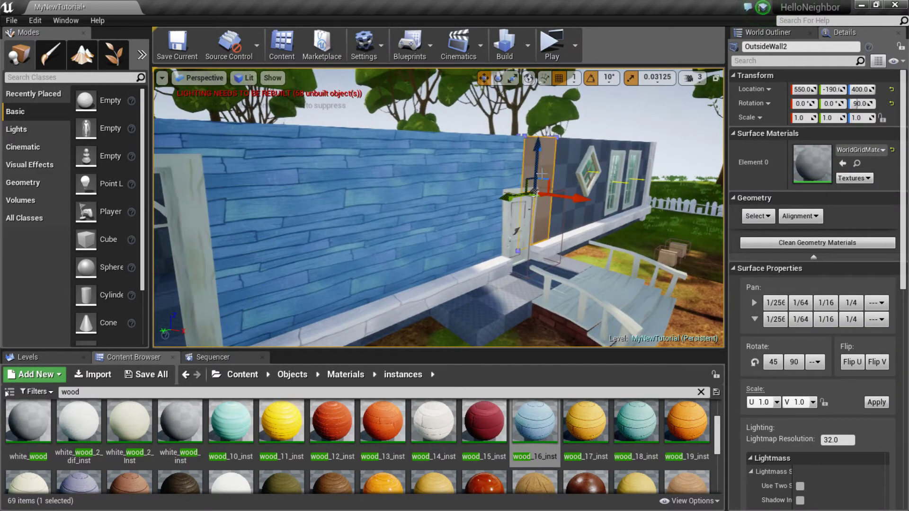
key(ctrl+v)
right_drag(542, 175, 427, 185)
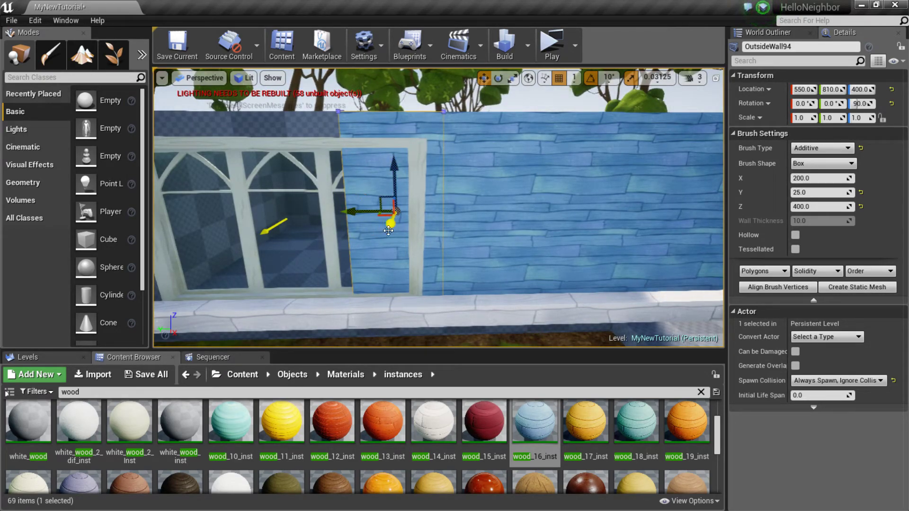
Pull the duplicate wall brush at the window outward to X 670 and delete it.
drag(388, 230, 397, 263)
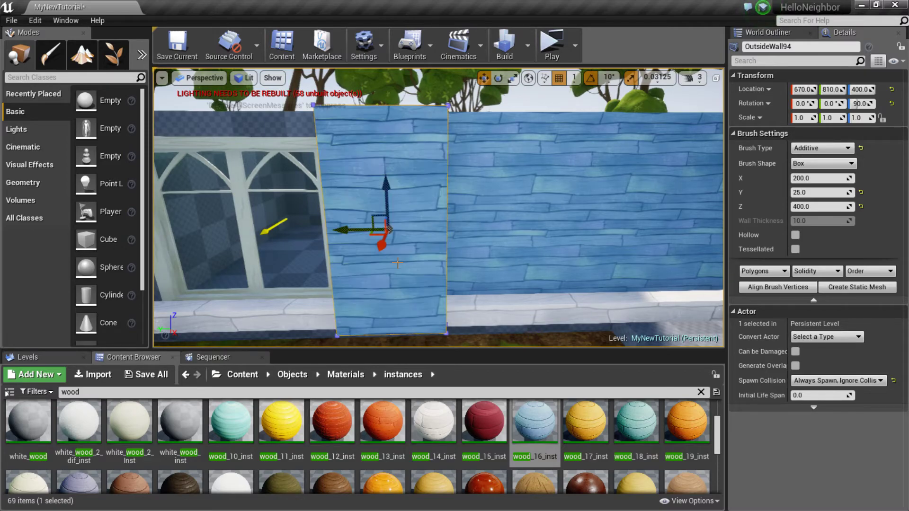
mouse_move(398, 262)
right_down()
mouse_move(270, 279)
mouse_move(332, 275)
right_up()
key(d)
key(a)
click(416, 236)
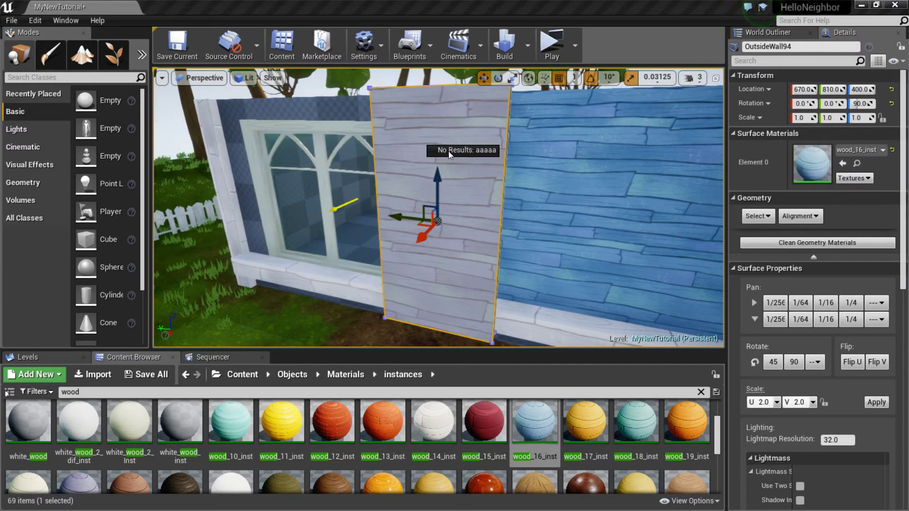
click(470, 197)
key(Delete)
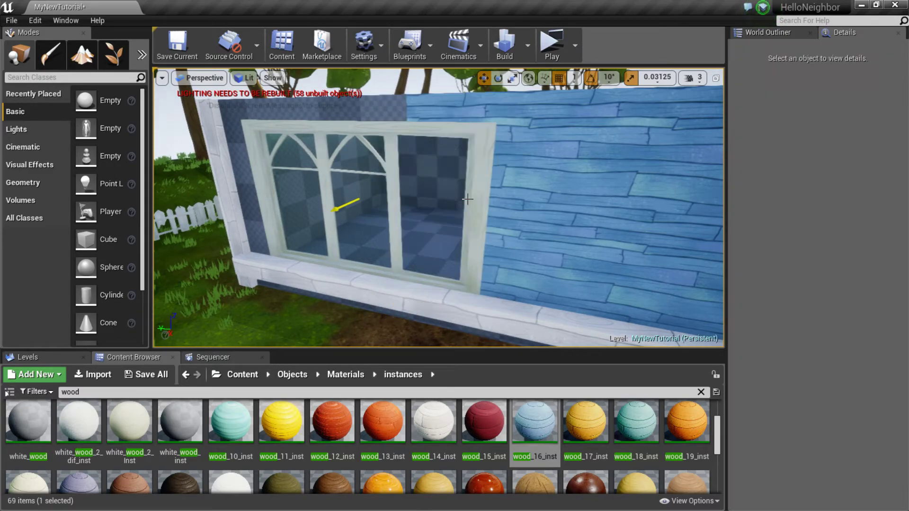
Examine the house's rooms and inside walls from above the textured outside wall.
mouse_move(375, 157)
right_down()
mouse_move(458, 151)
mouse_move(428, 182)
mouse_move(424, 150)
mouse_move(423, 178)
mouse_move(410, 179)
right_up()
key(w)
key(d)
key(w)
key(e)
key(a)
mouse_move(594, 293)
right_down()
mouse_move(599, 320)
mouse_move(604, 301)
right_up()
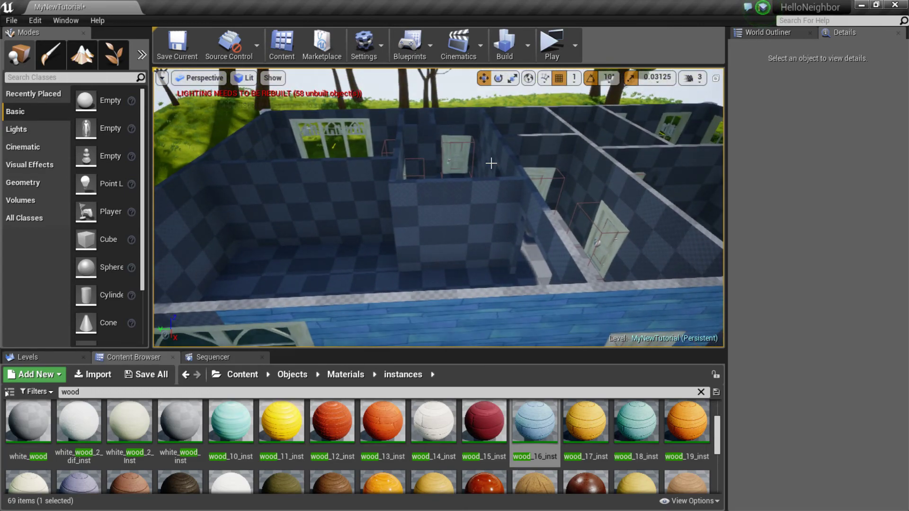